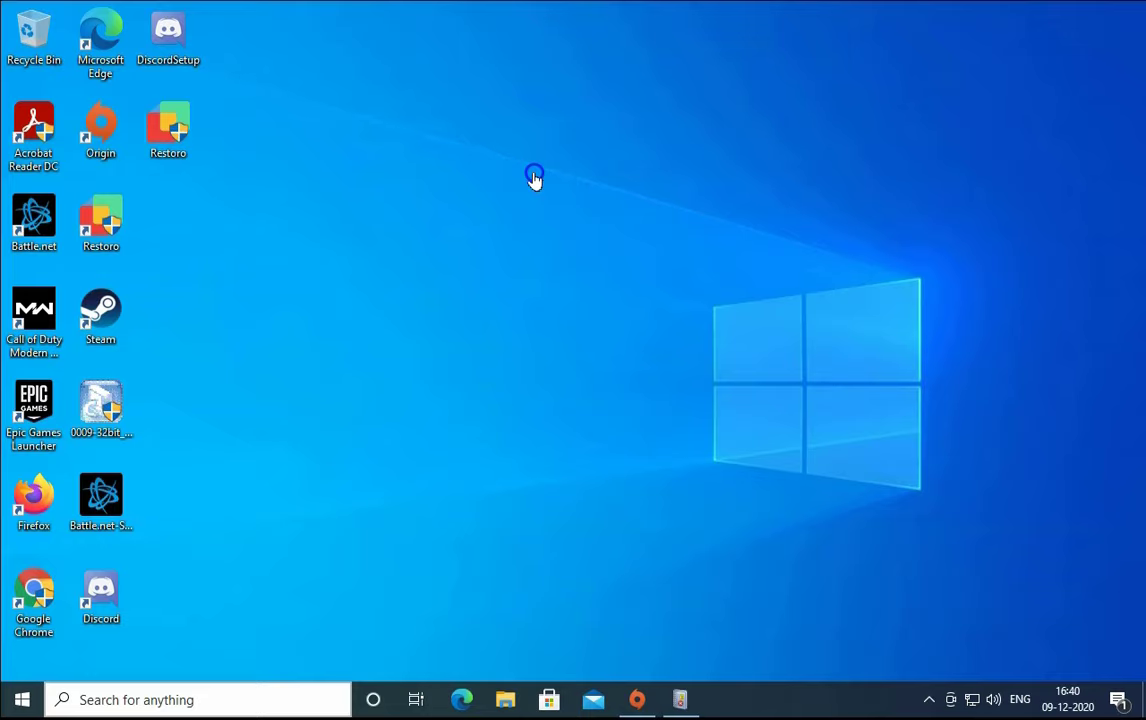
# Launch Event Viewer with eventvwr and open the System log under Windows Logs
pyautogui.press('super+r')
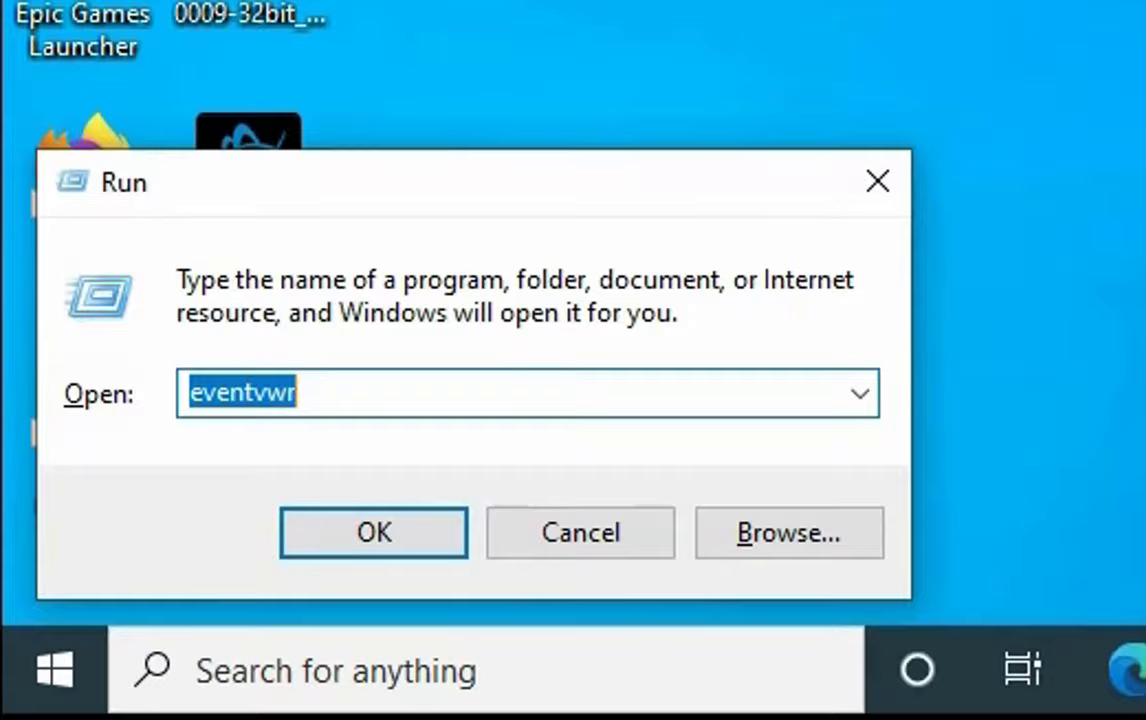
pyautogui.press('Return')
pyautogui.click(46, 118)
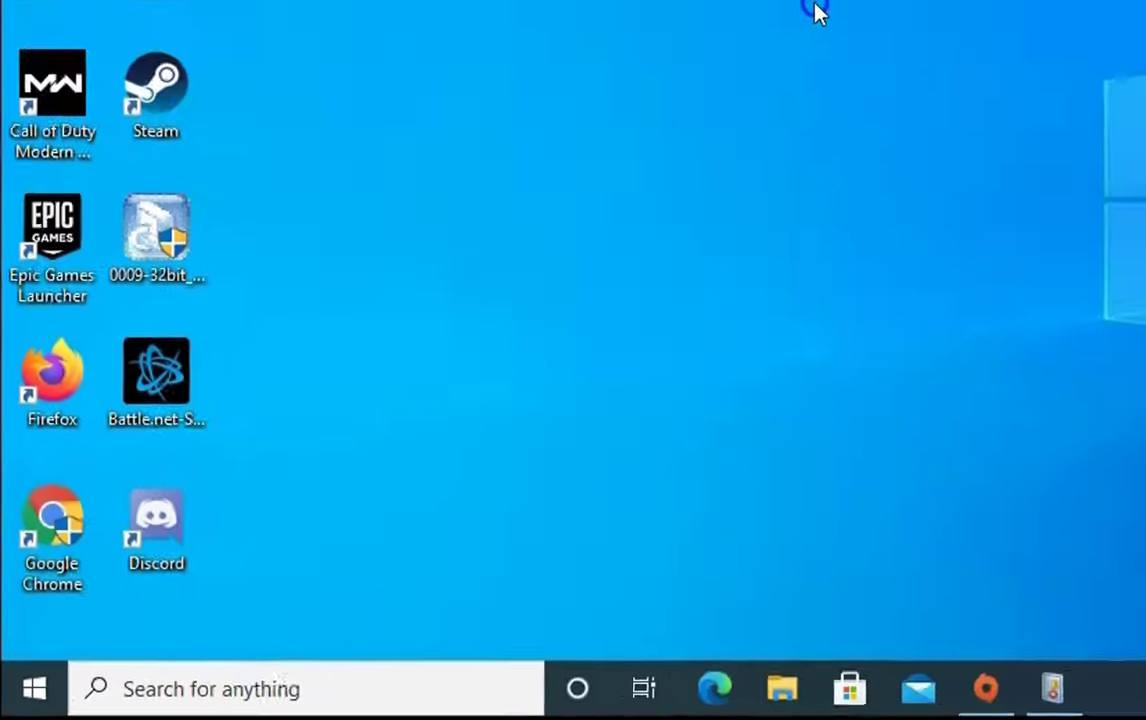
pyautogui.click(30, 238)
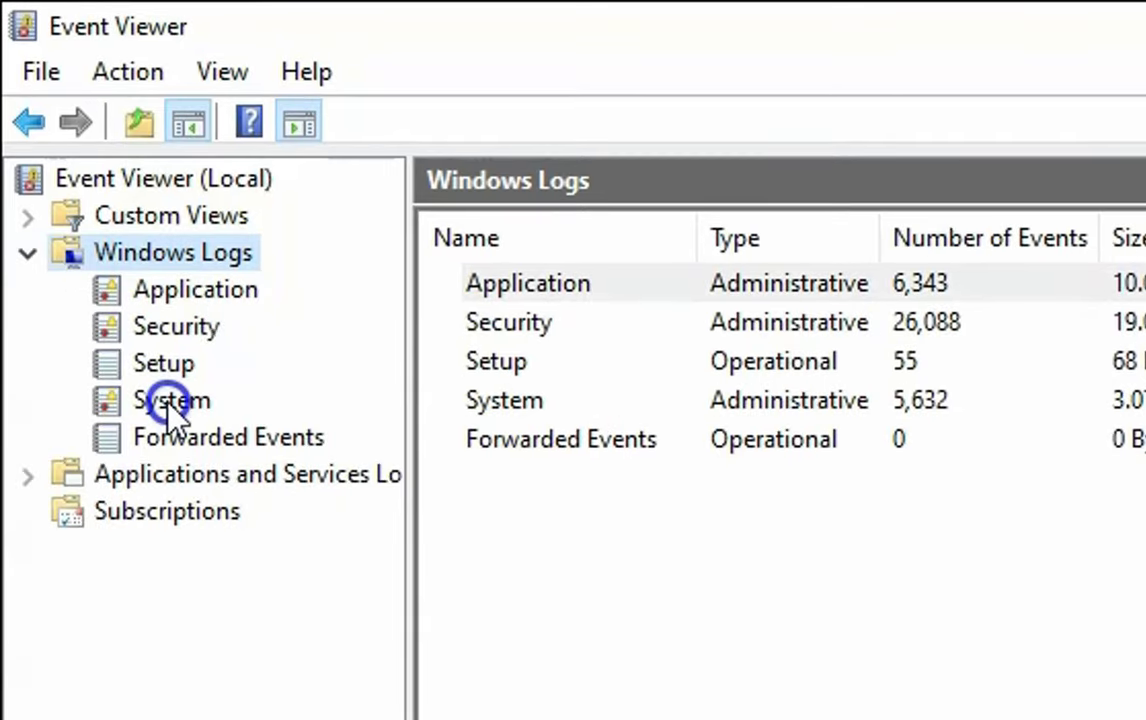
pyautogui.click(168, 403)
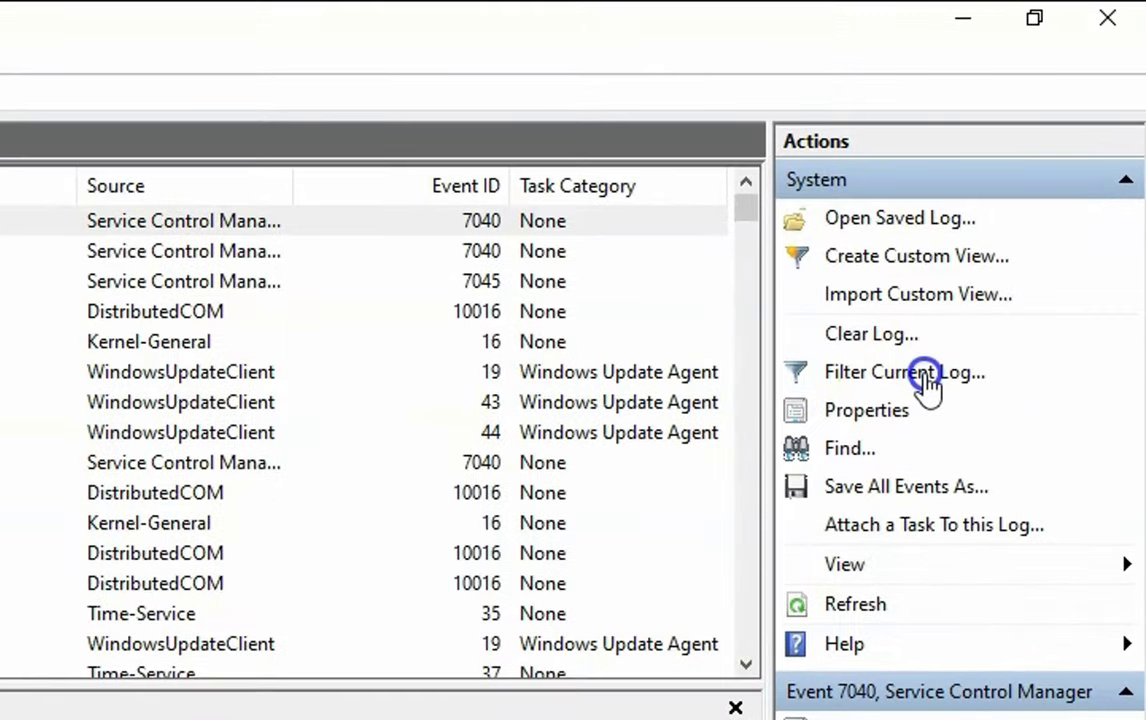
# Filter the System log to event IDs 41, 6006, 6008 and 1074
pyautogui.click(930, 385)
pyautogui.click(346, 484)
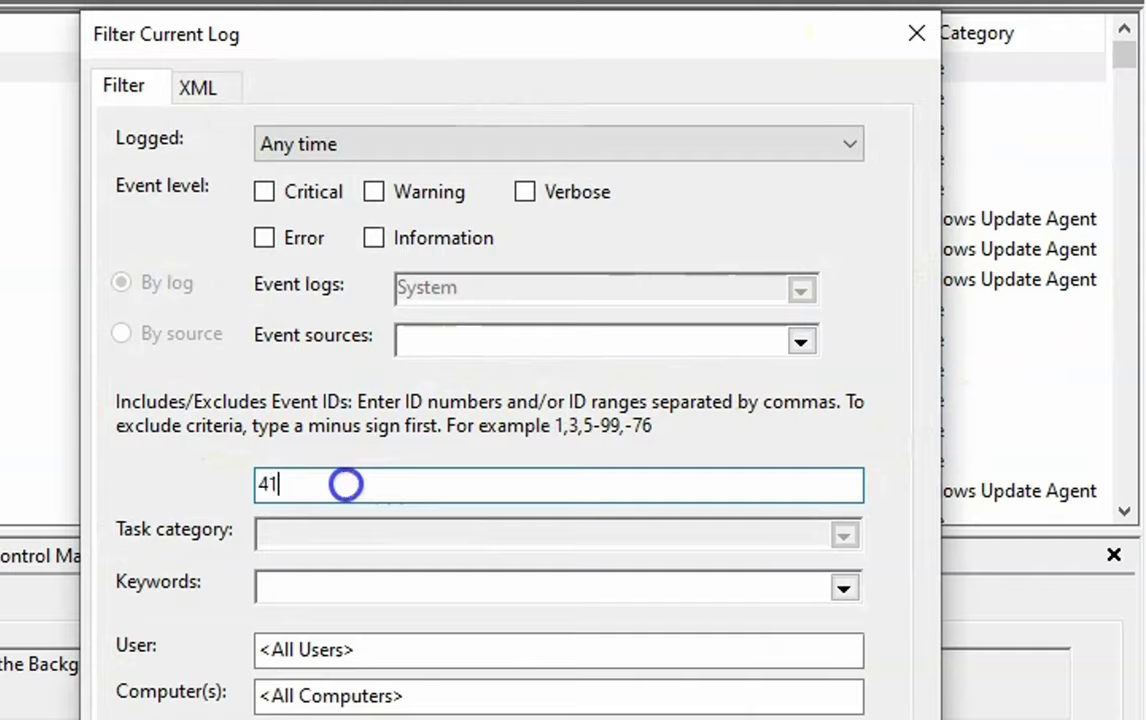
pyautogui.write('41,6006,6008,1074')
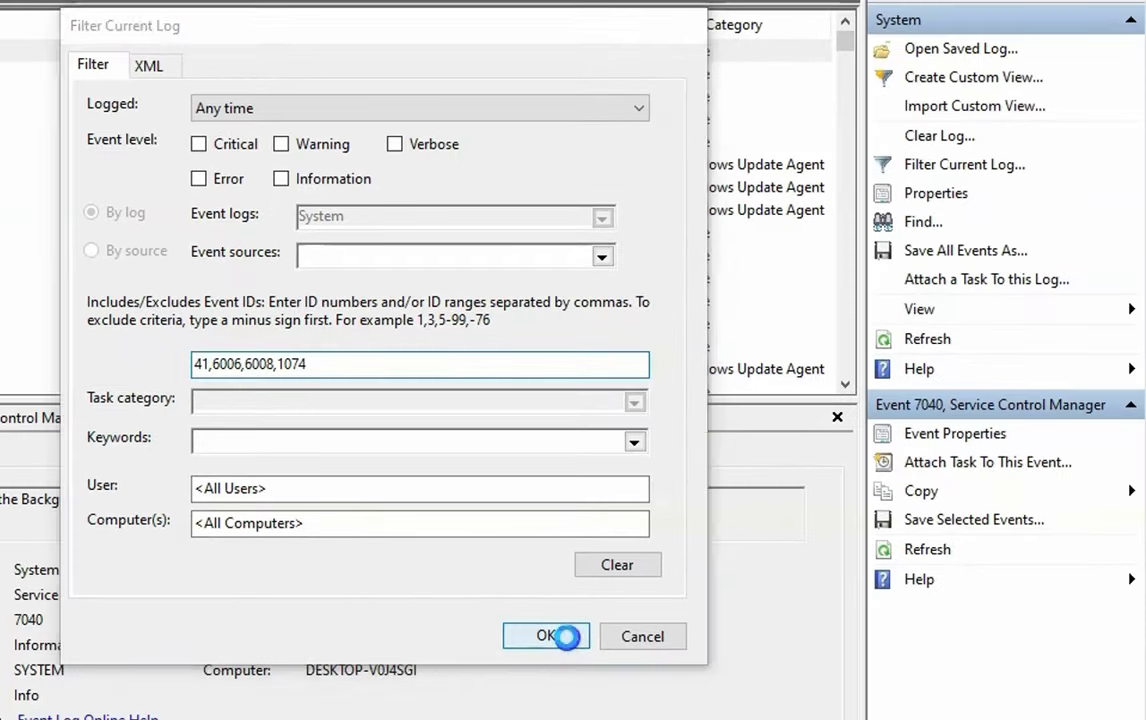
pyautogui.click(565, 638)
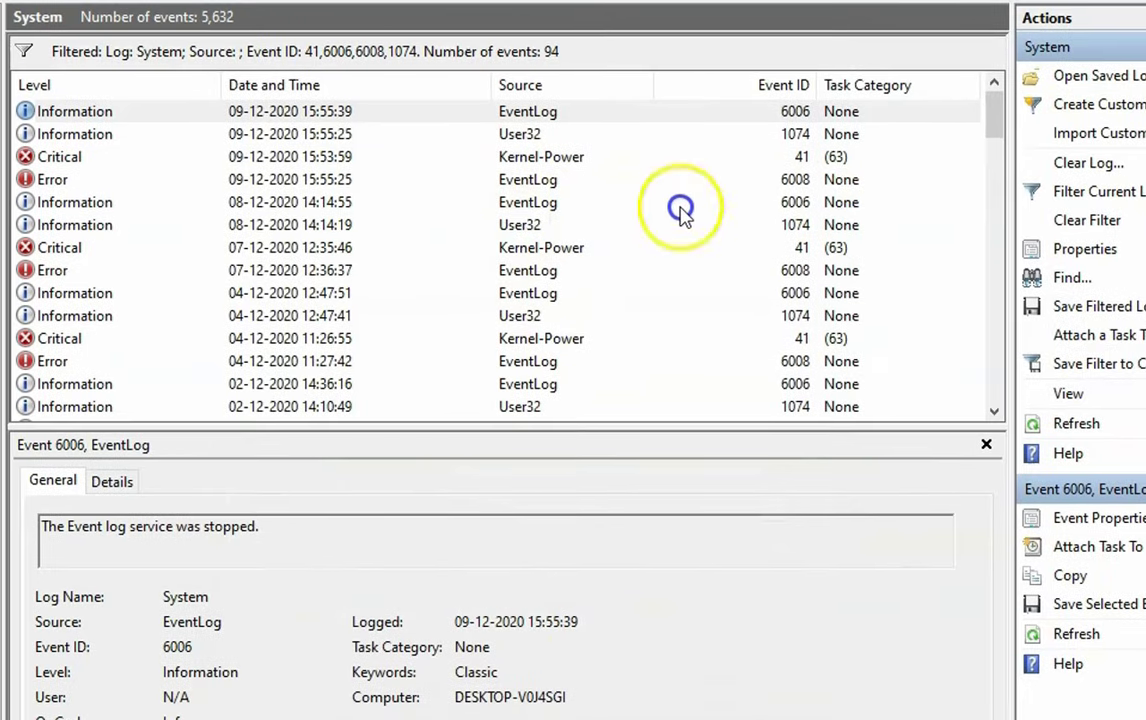
# Inspect the User32 1074 restart event, whose reason is Operating System: Upgrade (Planned)
pyautogui.click(453, 156)
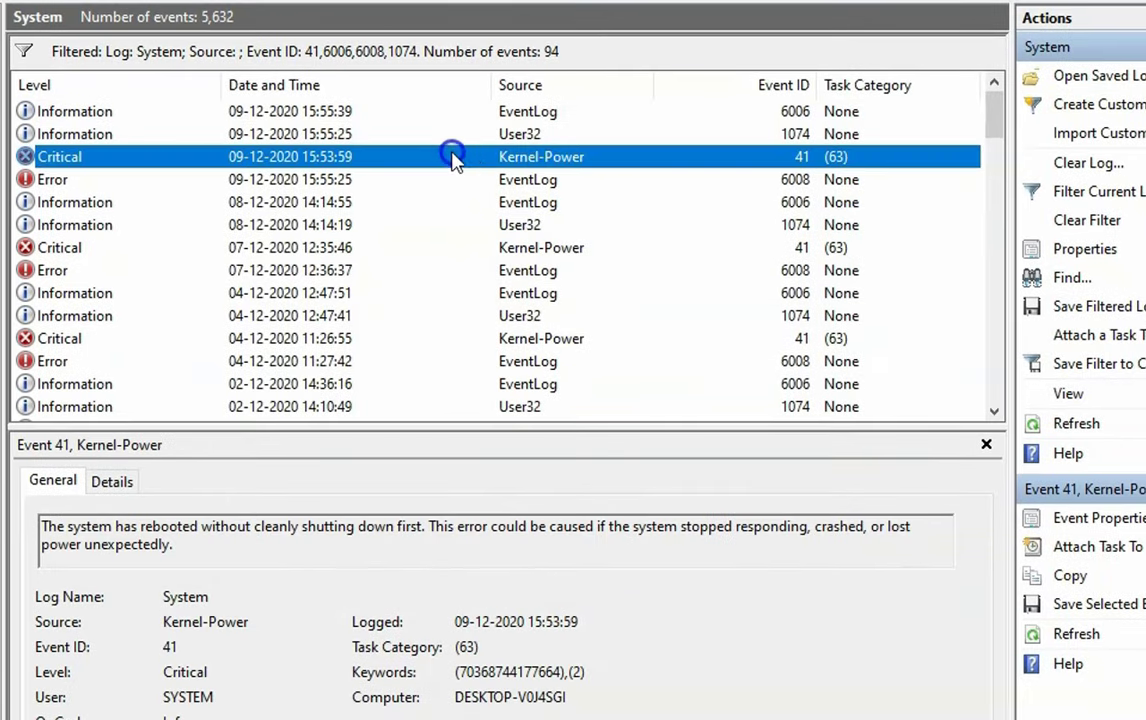
pyautogui.click(533, 136)
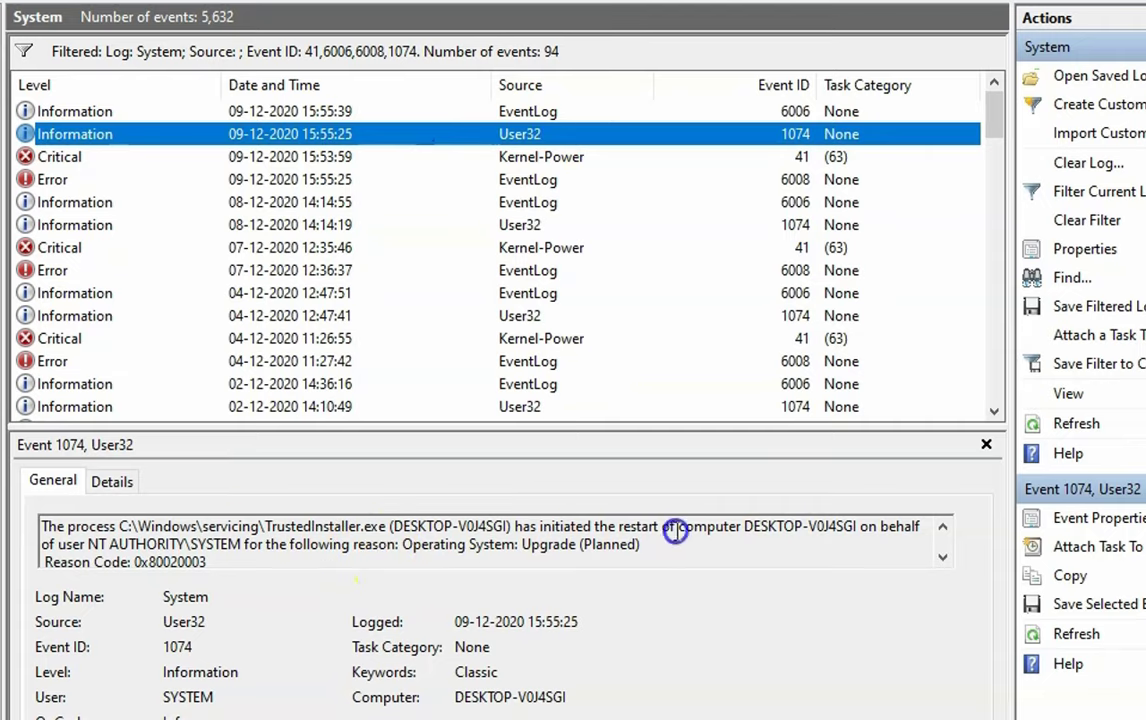
pyautogui.click(594, 523)
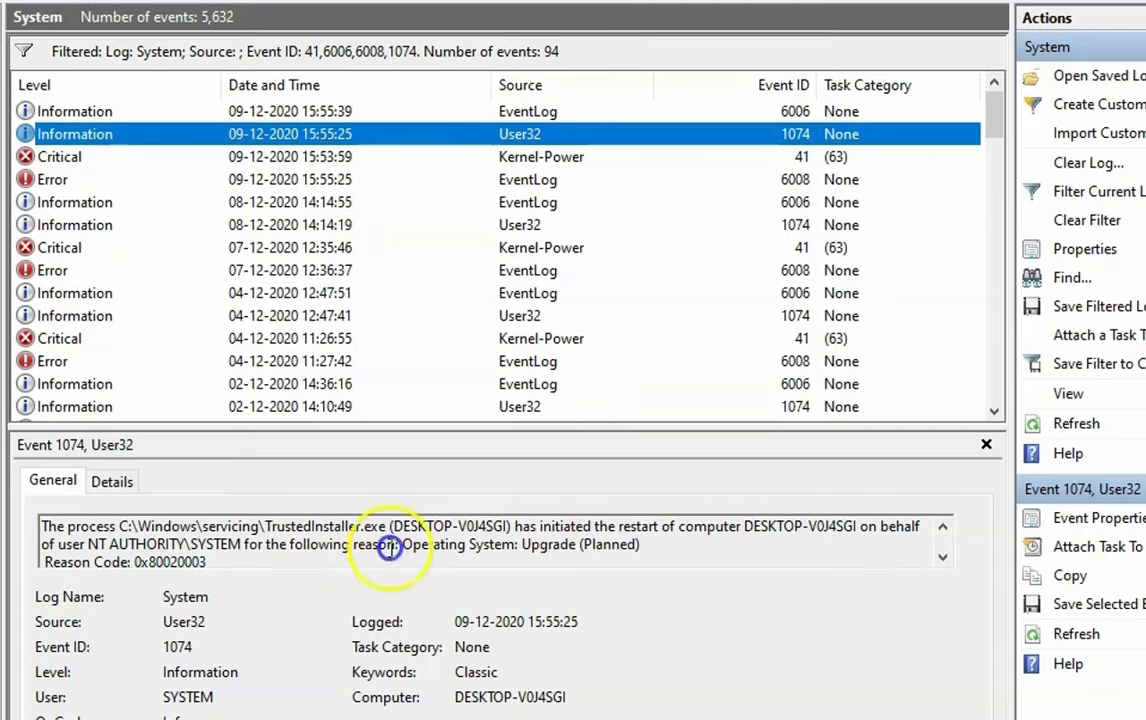
pyautogui.click(184, 544)
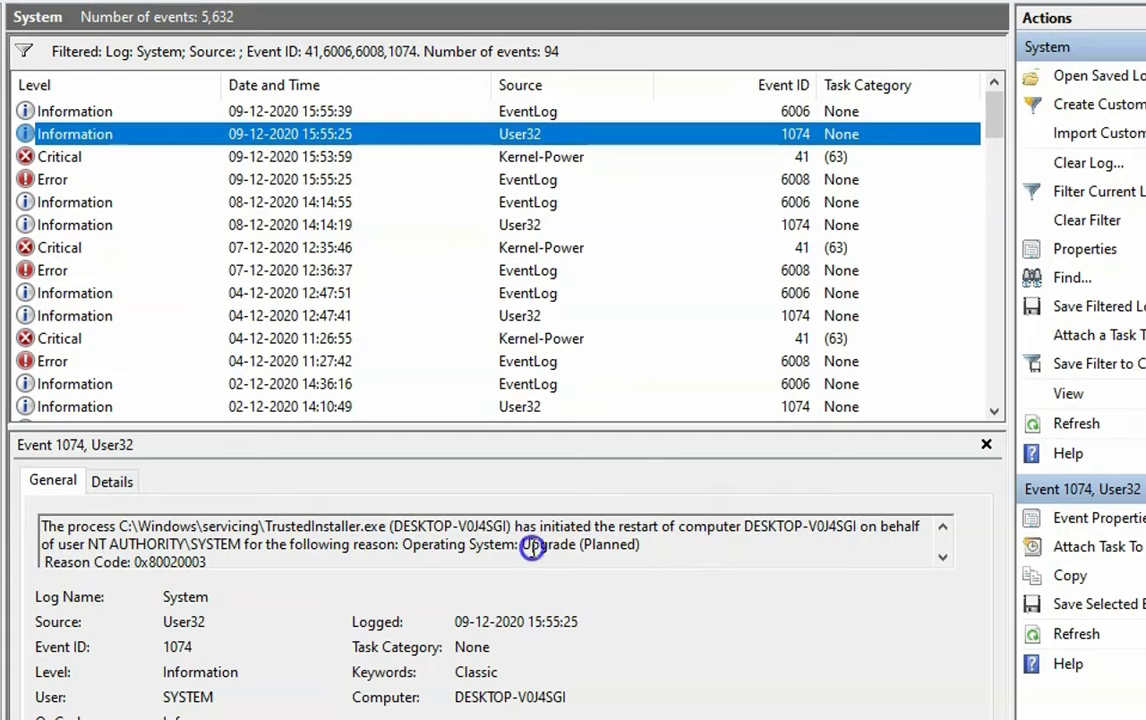
pyautogui.moveTo(645, 545); pyautogui.dragTo(448, 545)
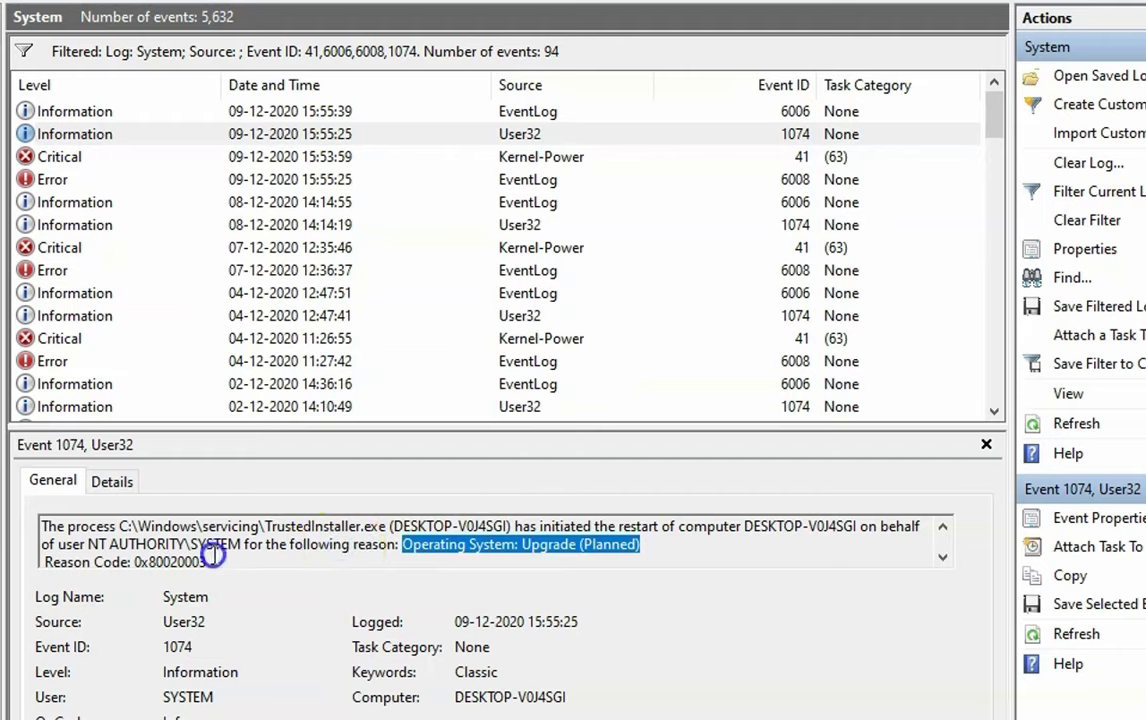
pyautogui.click(307, 492)
pyautogui.moveTo(340, 494); pyautogui.dragTo(23, 518)
# Read the Critical Kernel-Power 41 event's reboot-without-clean-shutdown description
pyautogui.click(581, 158)
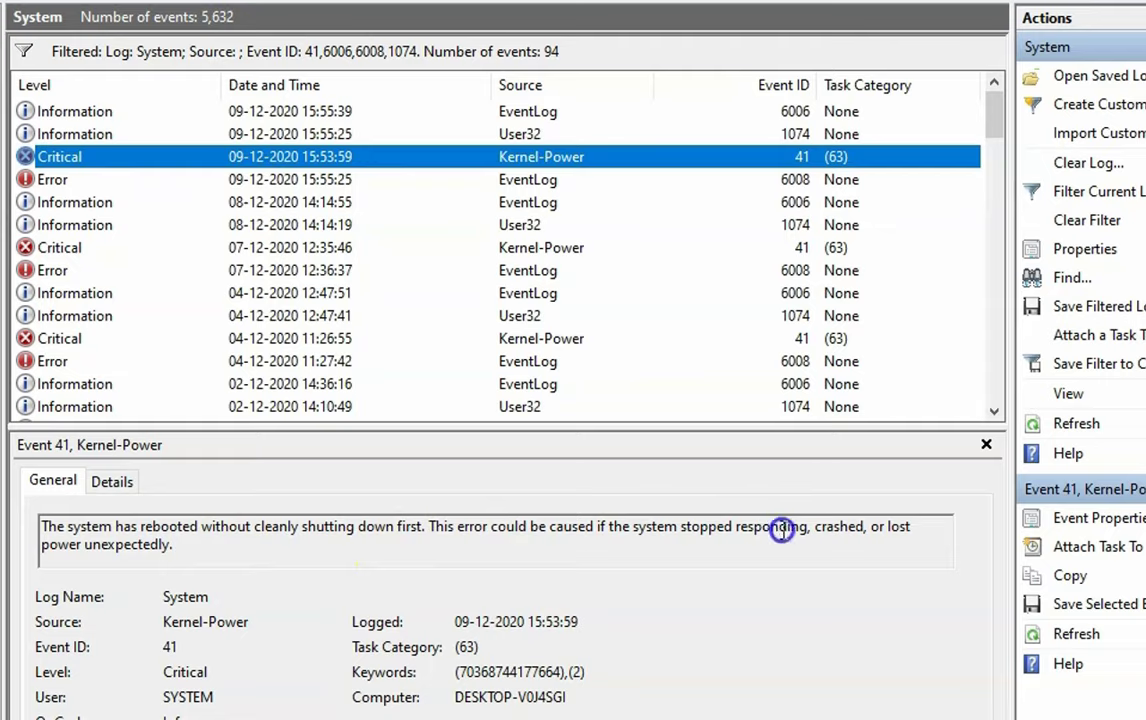
pyautogui.moveTo(217, 542); pyautogui.dragTo(33, 532)
pyautogui.click(256, 544)
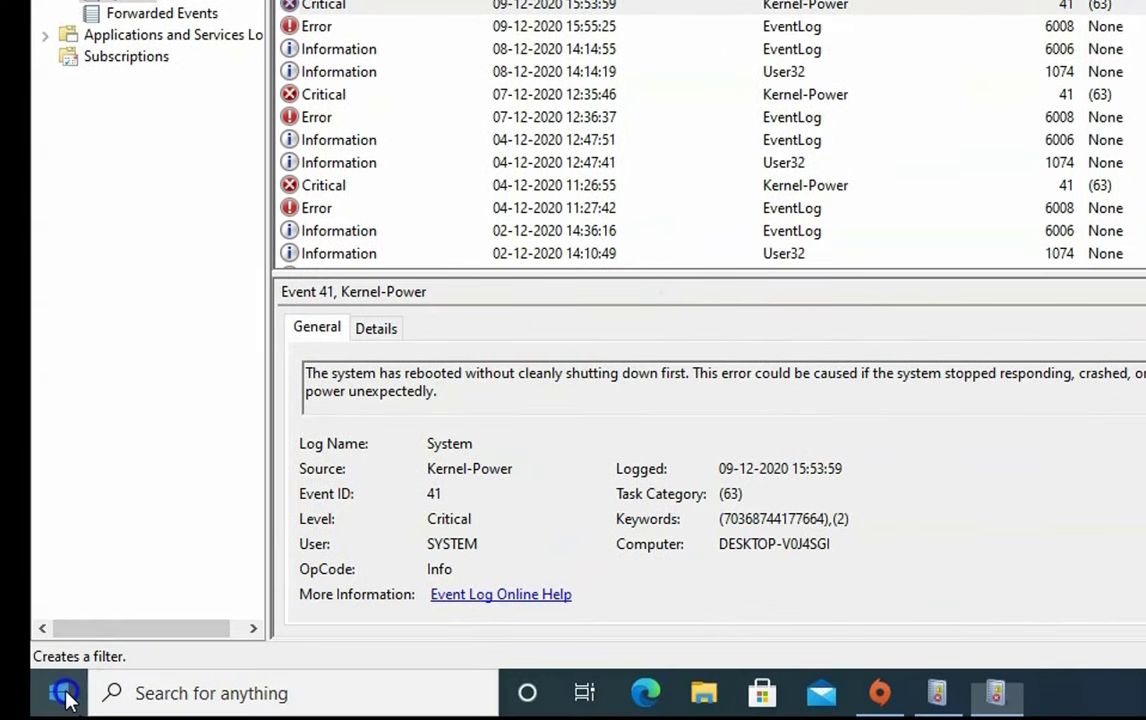
# Uncheck Turn on fast startup (recommended) in Power Options' shutdown settings
pyautogui.rightClick(60, 692)
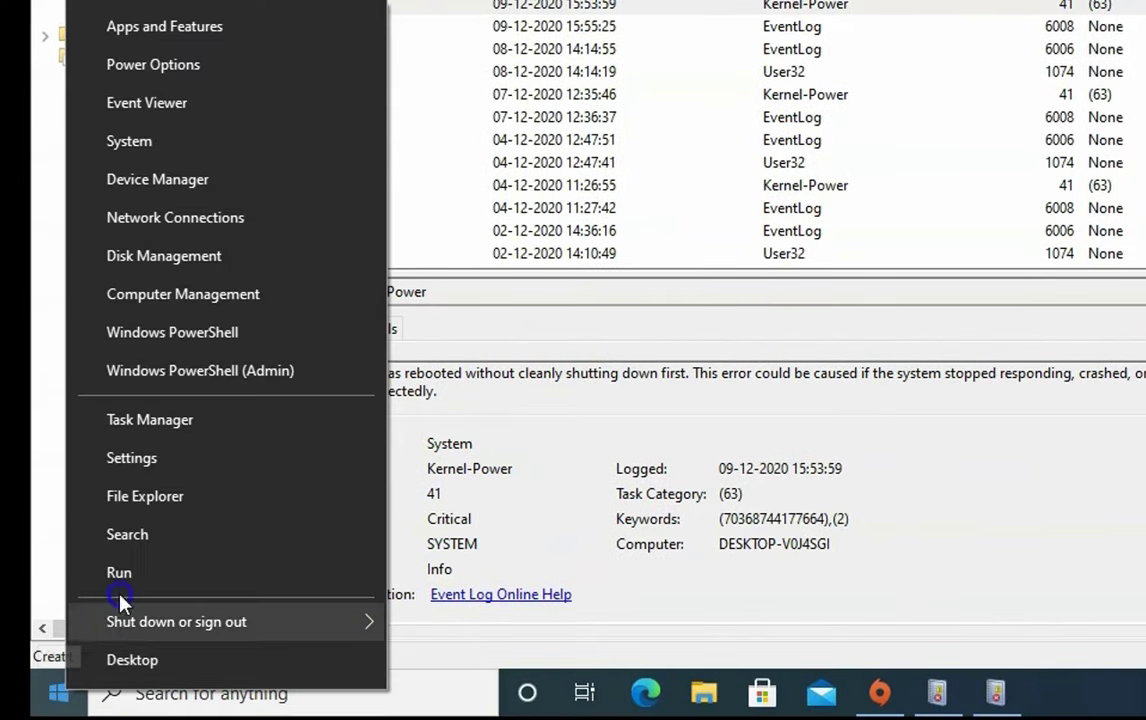
pyautogui.click(200, 72)
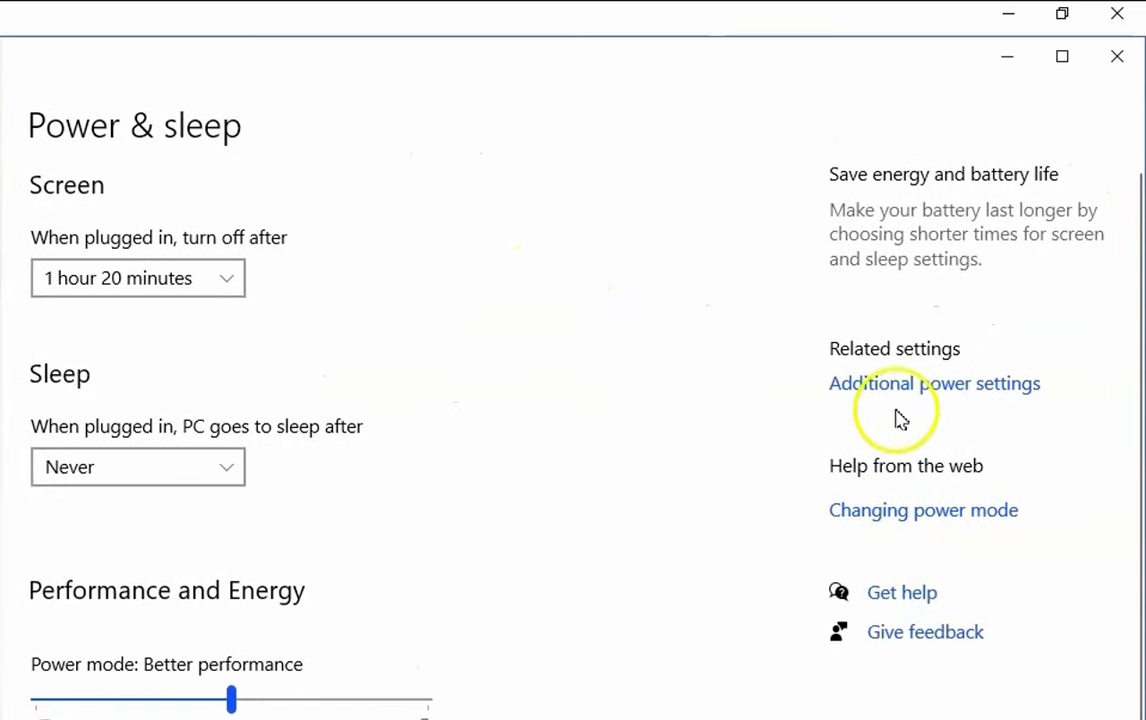
pyautogui.click(938, 386)
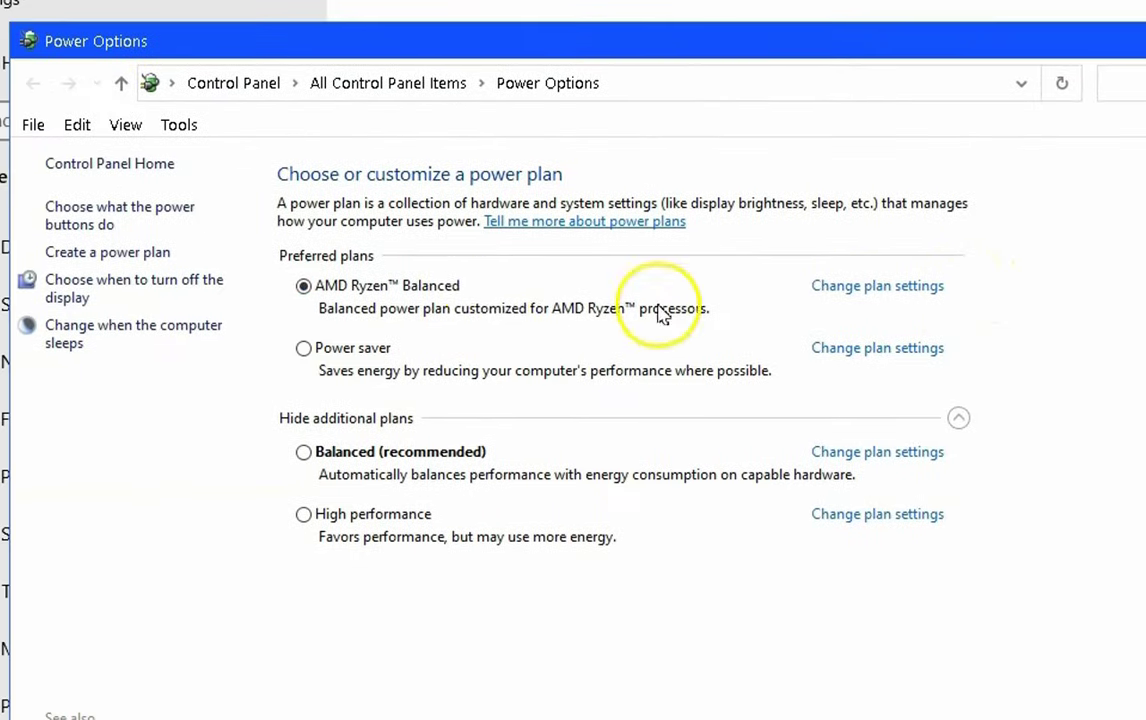
pyautogui.click(92, 218)
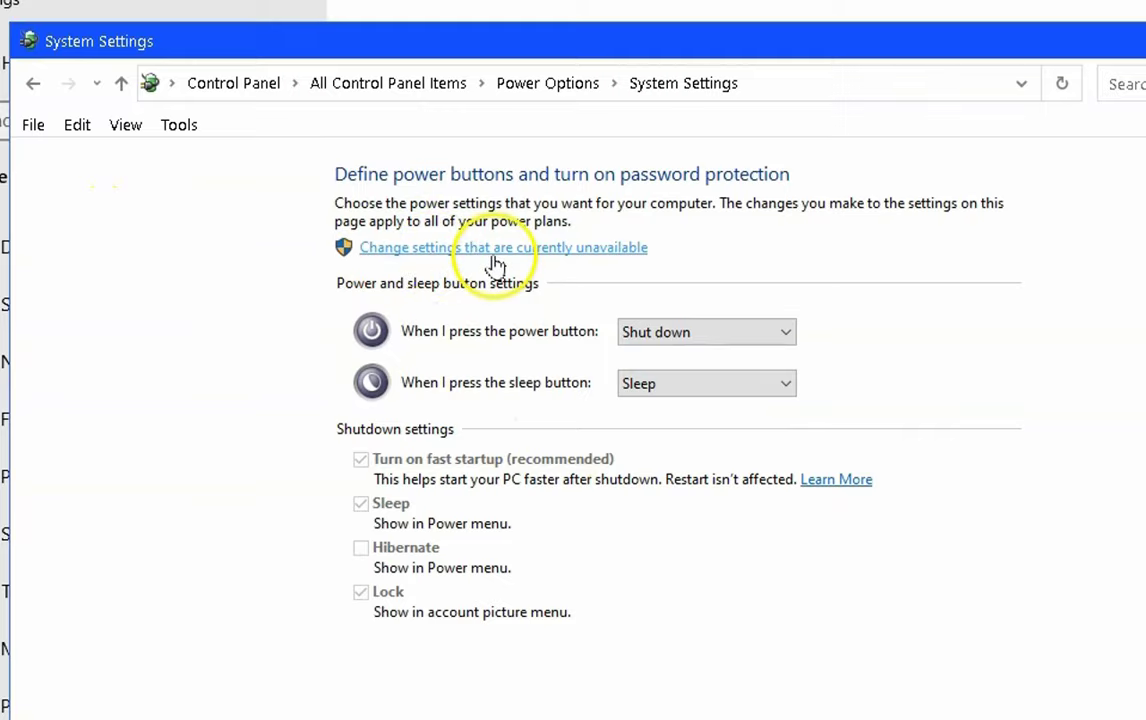
pyautogui.click(578, 251)
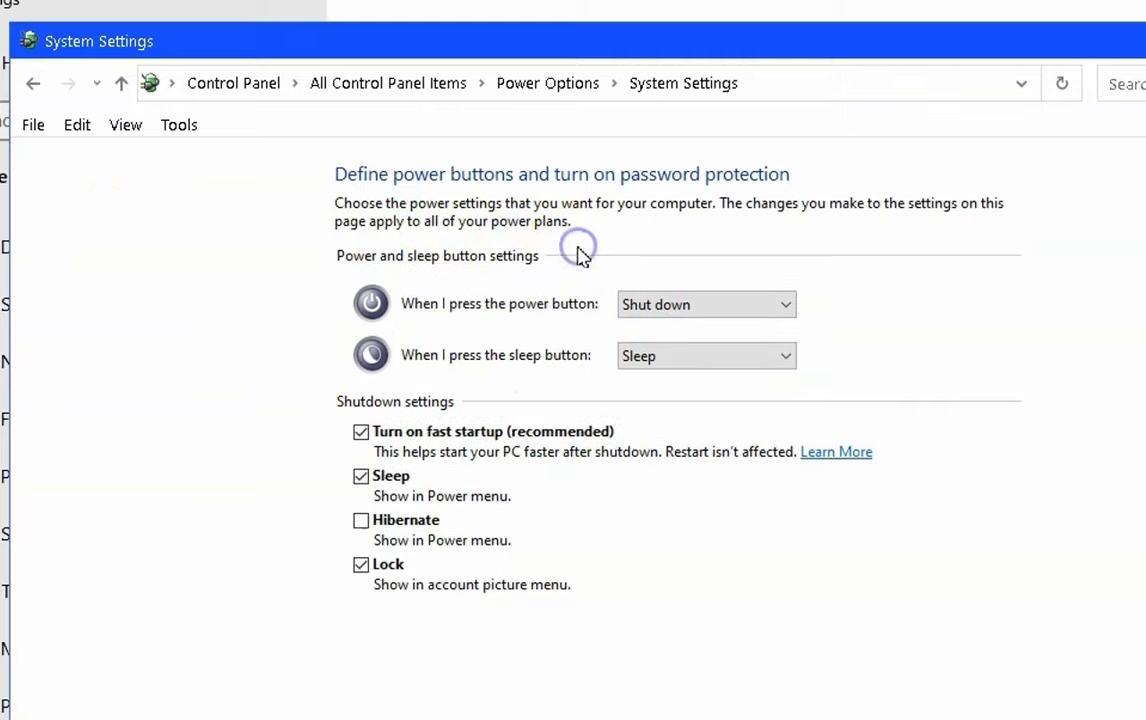
pyautogui.click(361, 434)
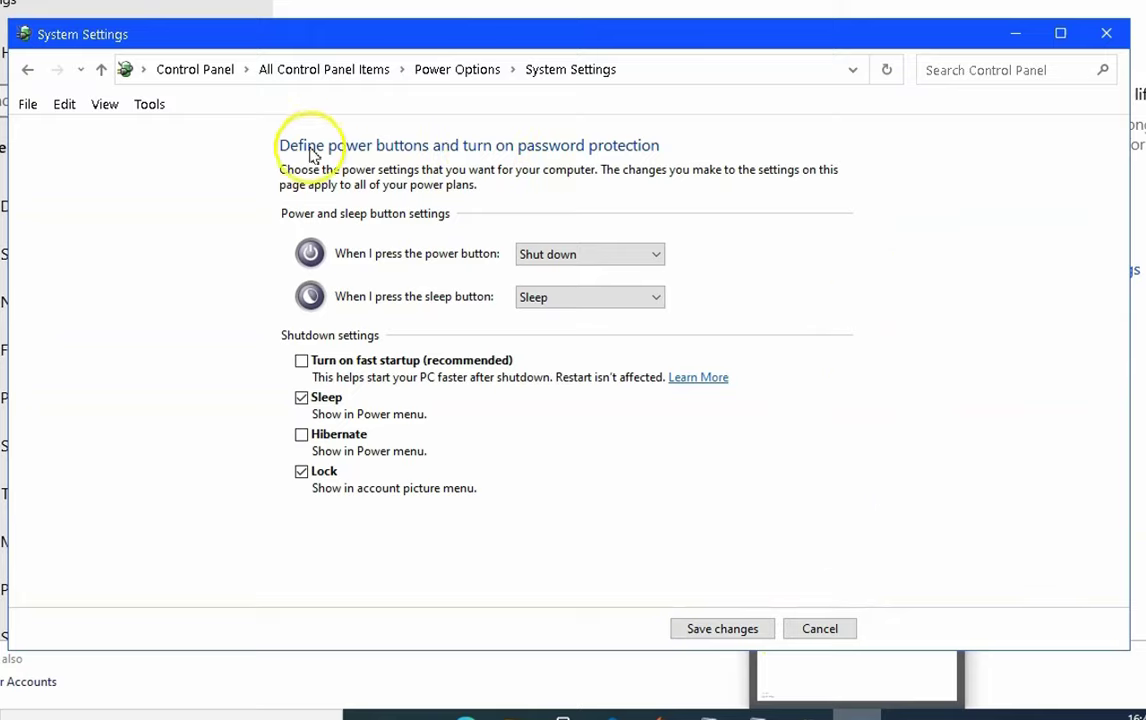
# Open the advanced power settings of the AMD Ryzen Balanced plan
pyautogui.click(27, 70)
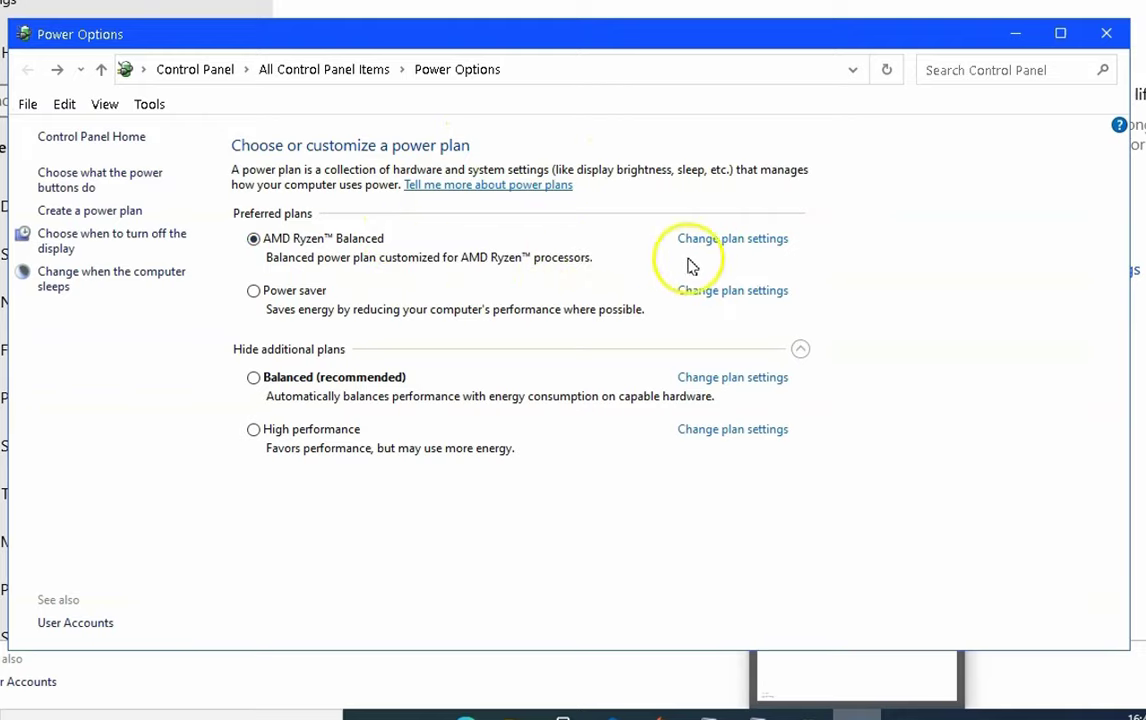
pyautogui.click(753, 245)
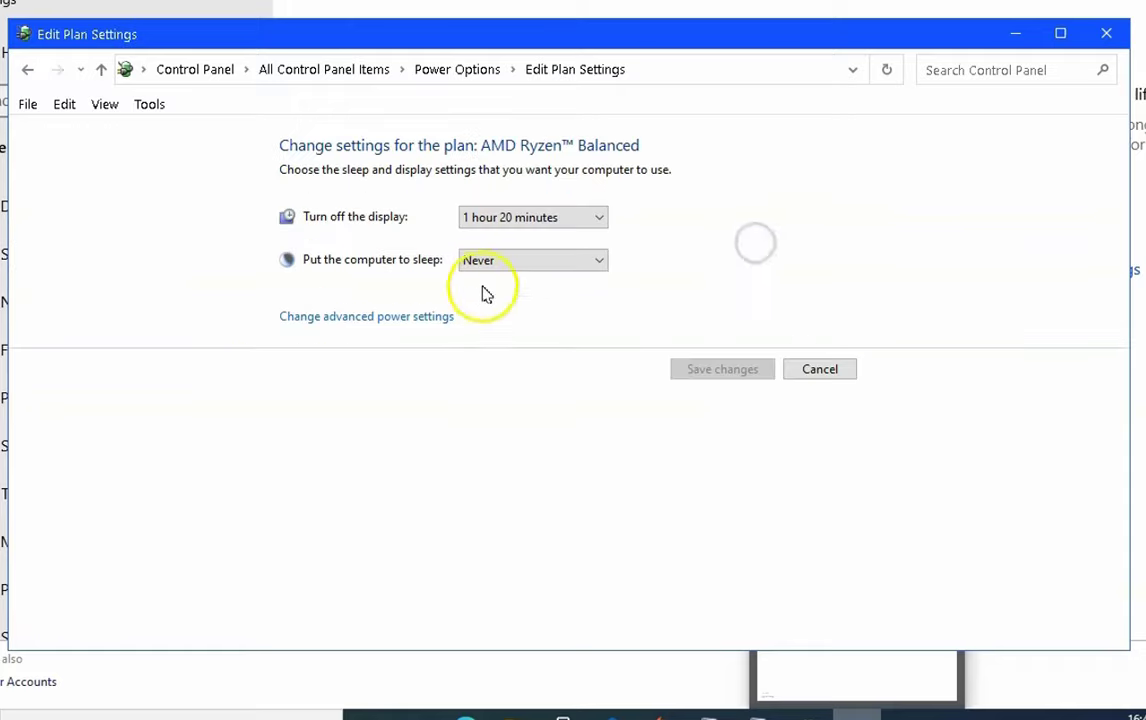
pyautogui.click(385, 322)
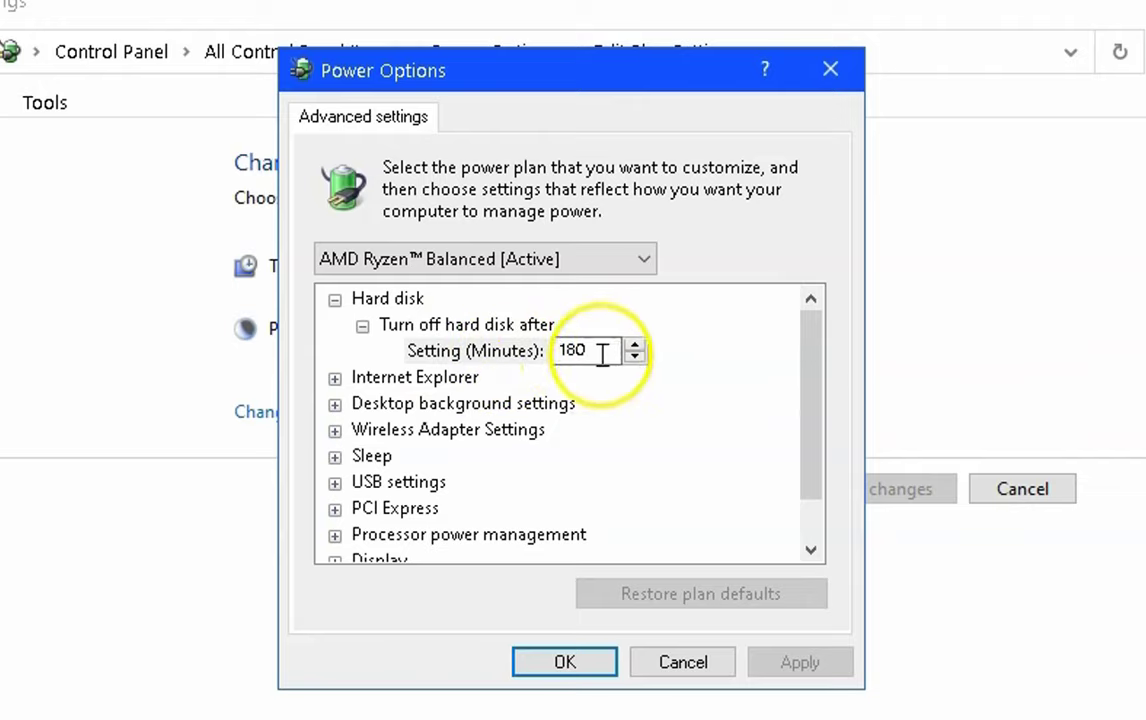
pyautogui.moveTo(798, 382); pyautogui.dragTo(812, 427)
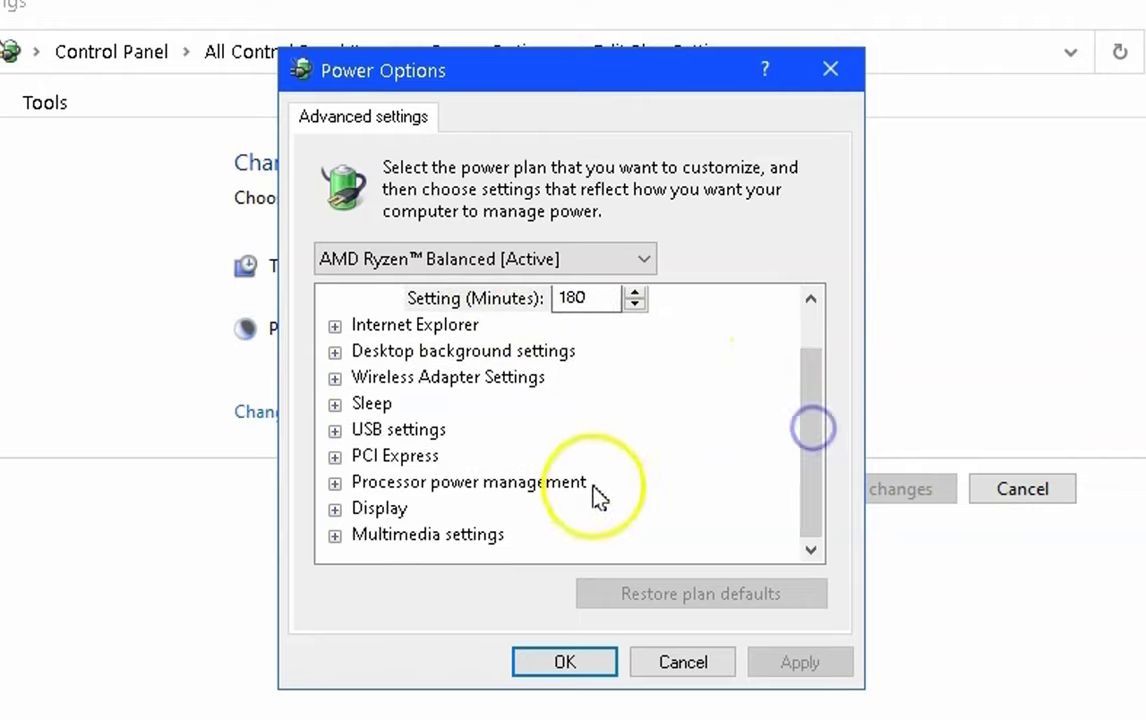
# Set Minimum processor state to 0%, apply it, and return to the power plans
pyautogui.click(338, 484)
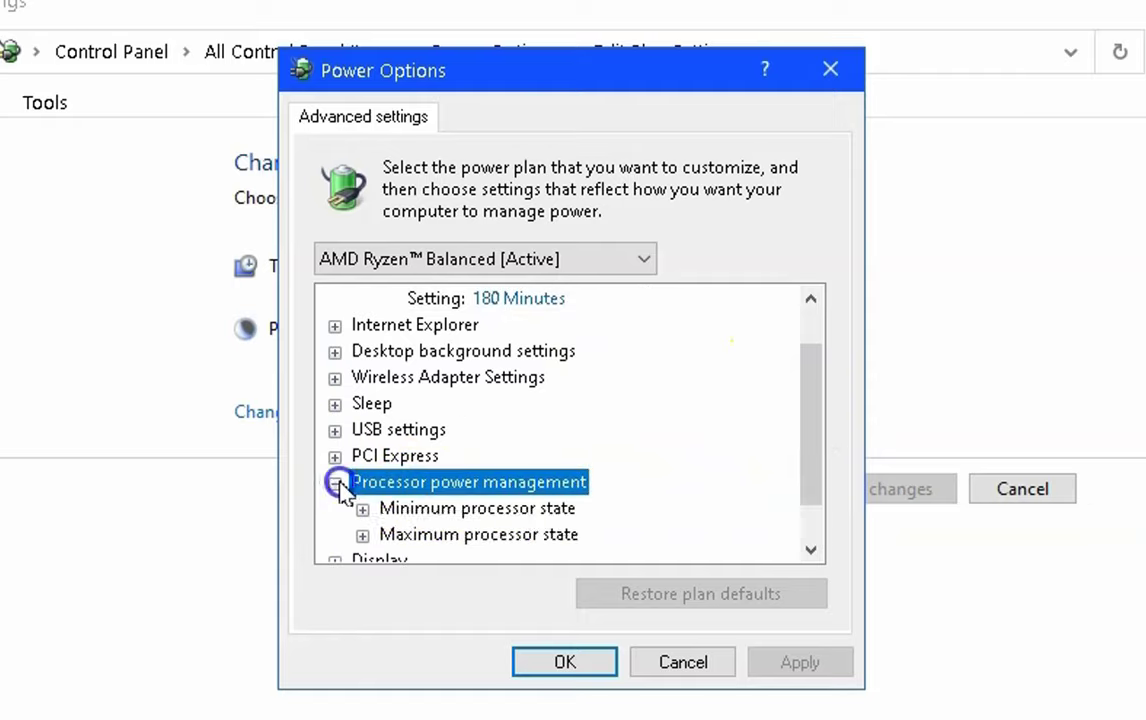
pyautogui.click(362, 509)
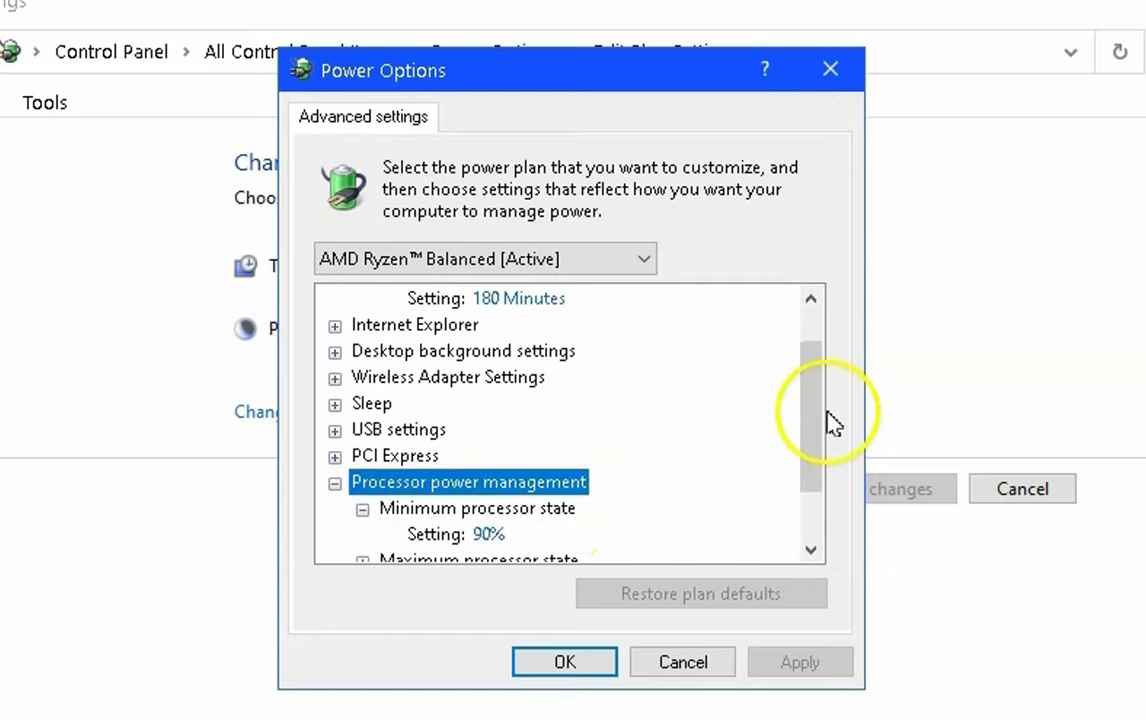
pyautogui.moveTo(818, 427); pyautogui.dragTo(706, 504)
pyautogui.click(481, 455)
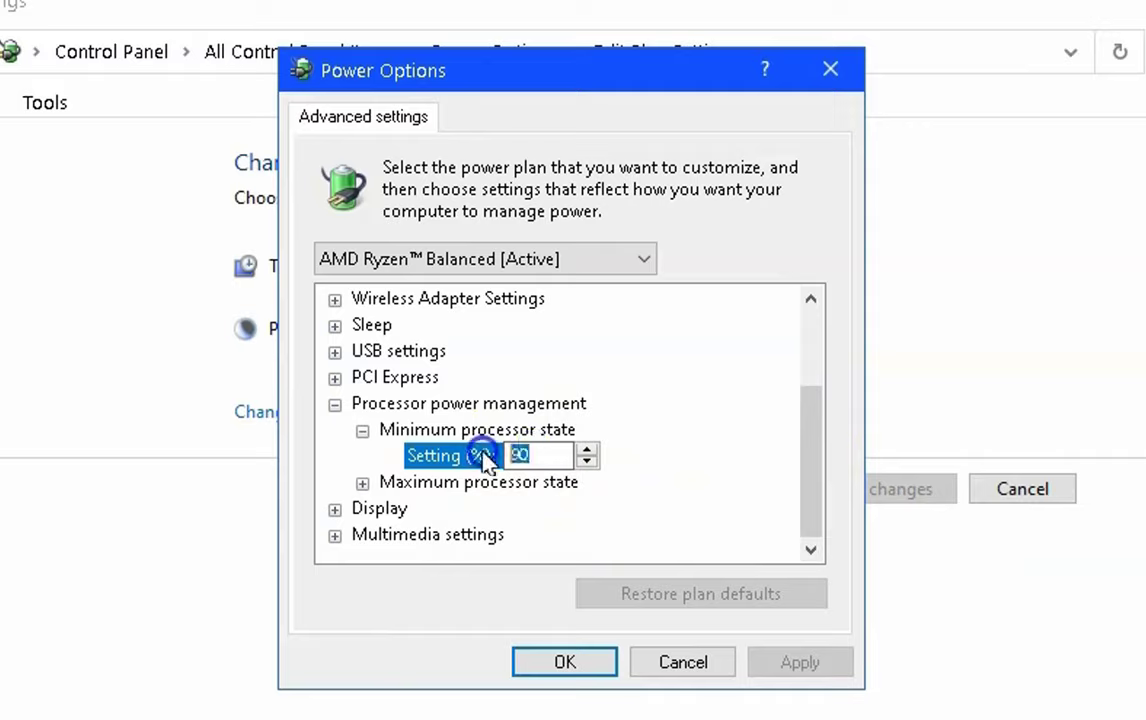
pyautogui.write('0')
pyautogui.click(778, 664)
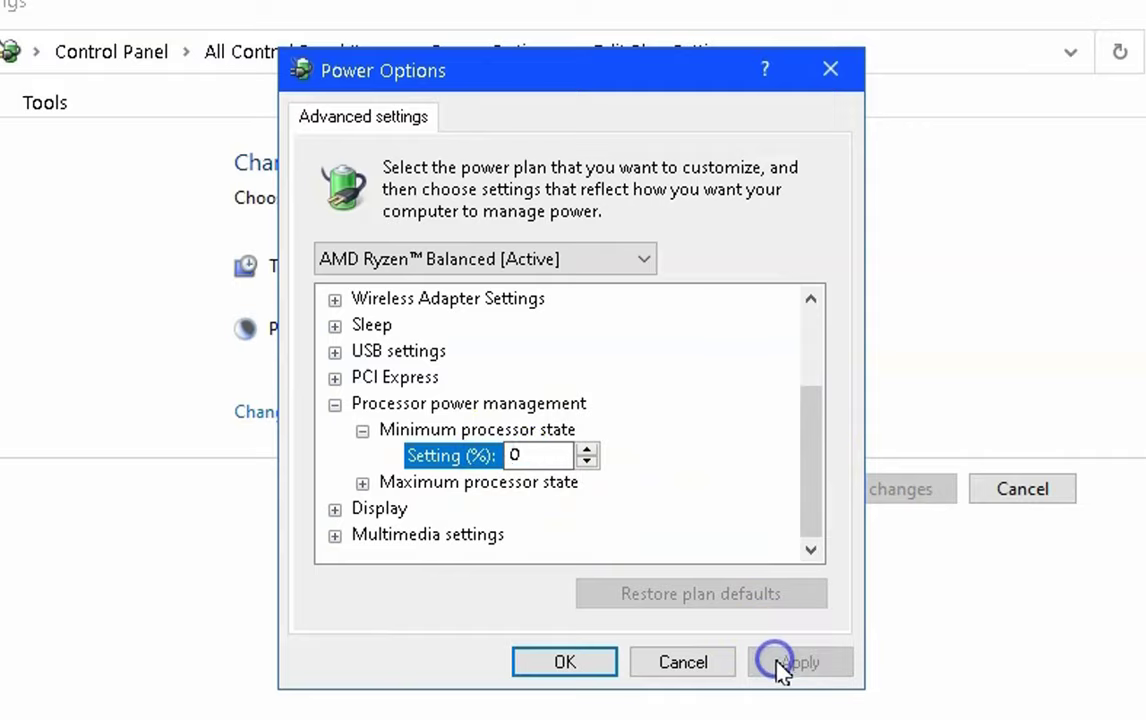
pyautogui.click(612, 662)
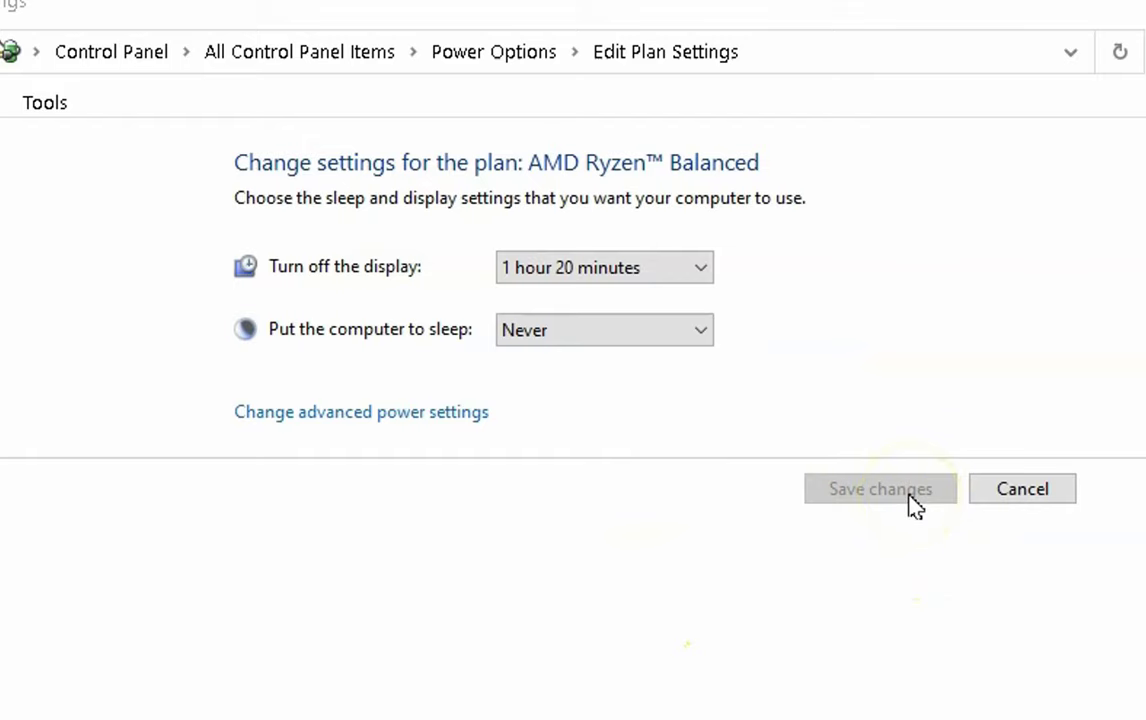
pyautogui.click(912, 495)
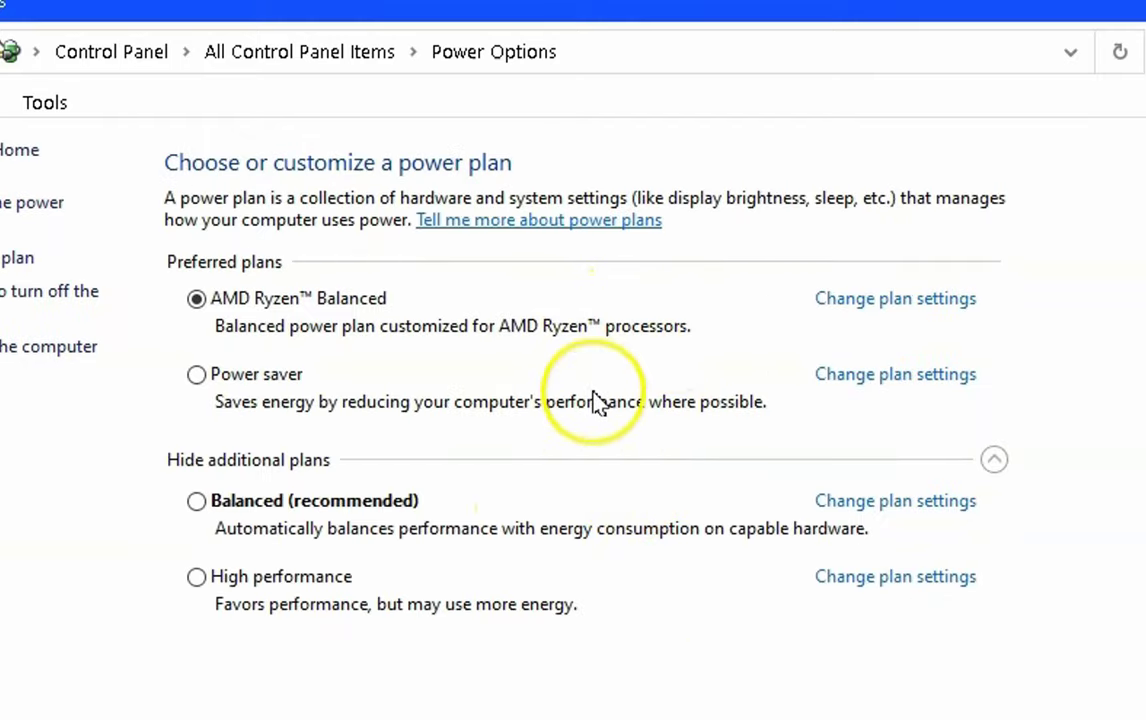
# Run Check for updates under Update & Security, confirming the PC is up to date
pyautogui.rightClick(28, 696)
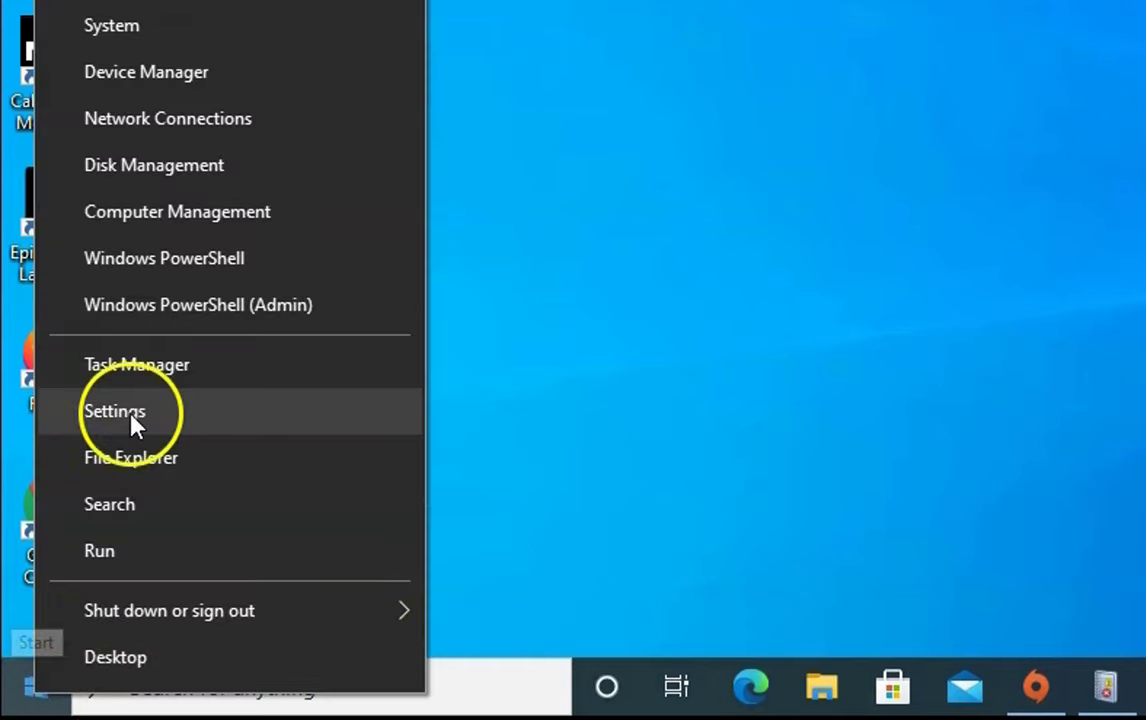
pyautogui.click(97, 416)
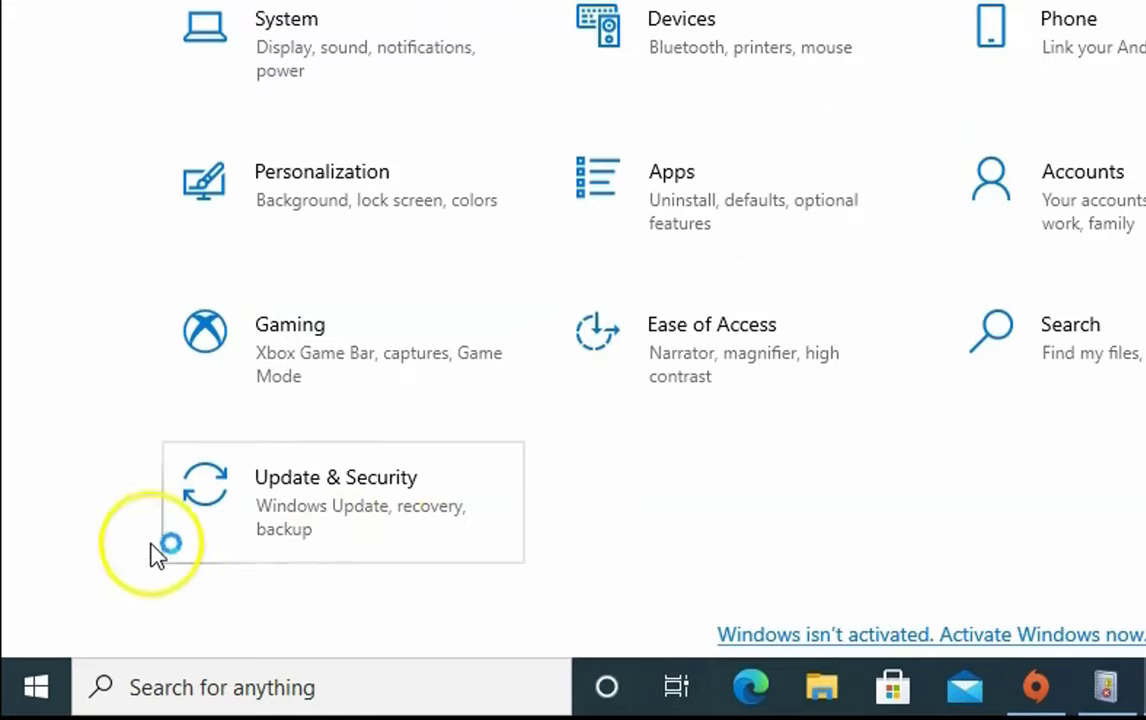
pyautogui.click(325, 517)
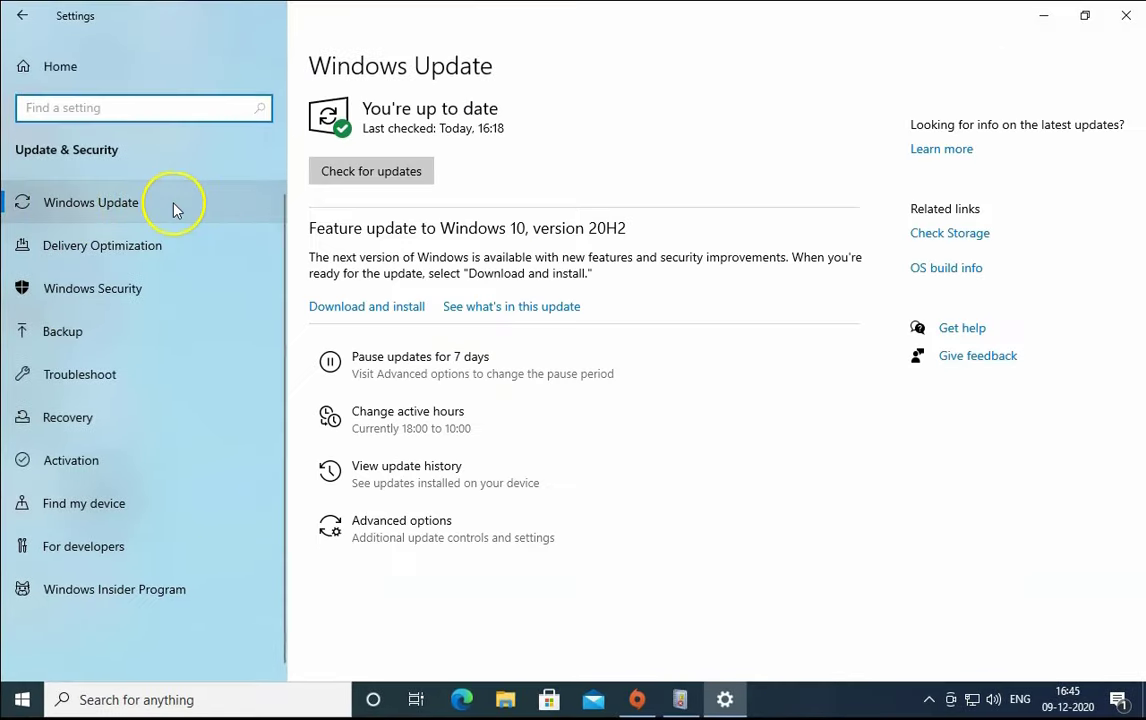
pyautogui.click(90, 200)
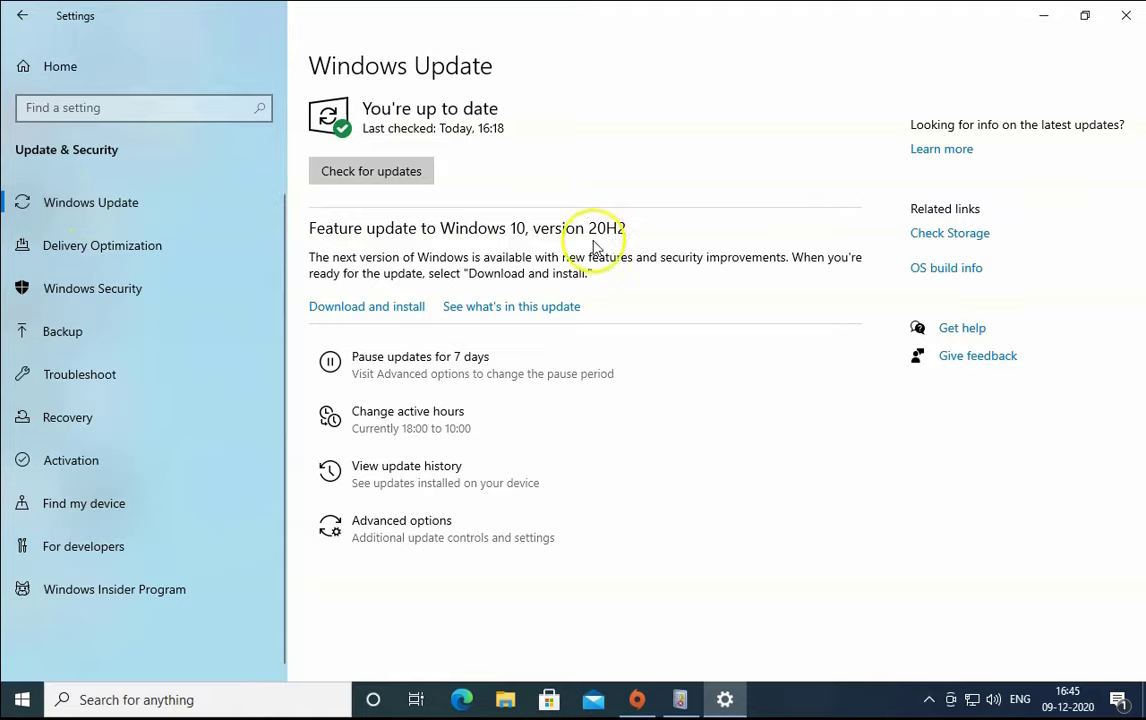
pyautogui.click(407, 175)
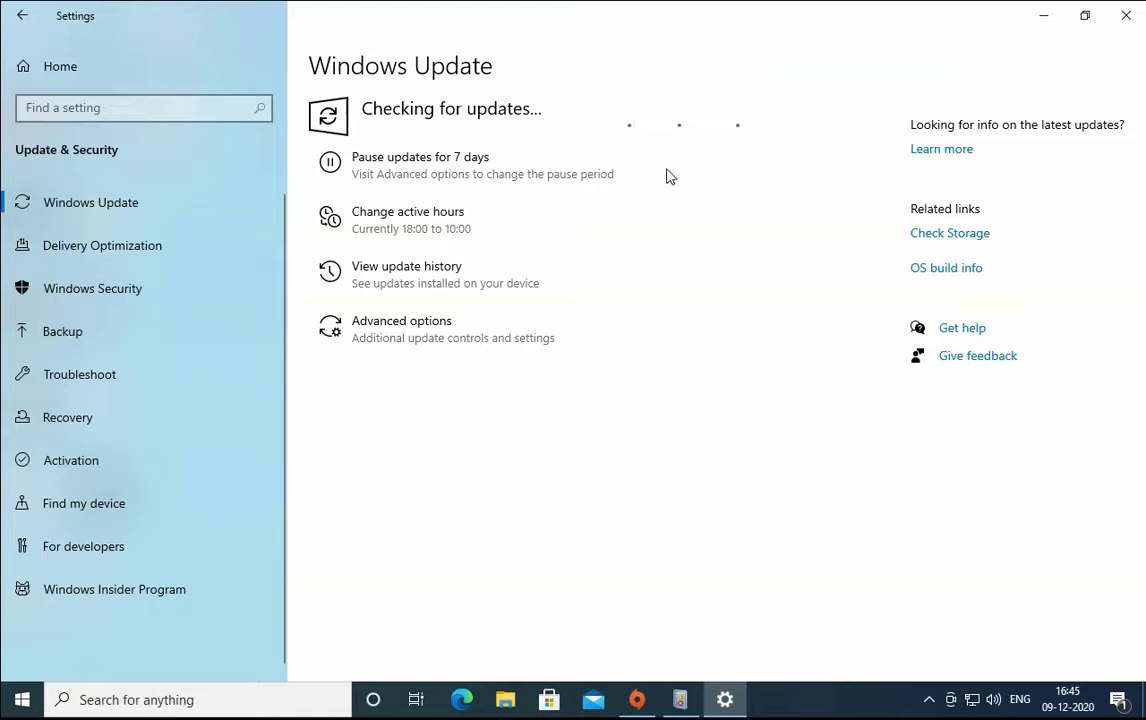
pyautogui.click(661, 169)
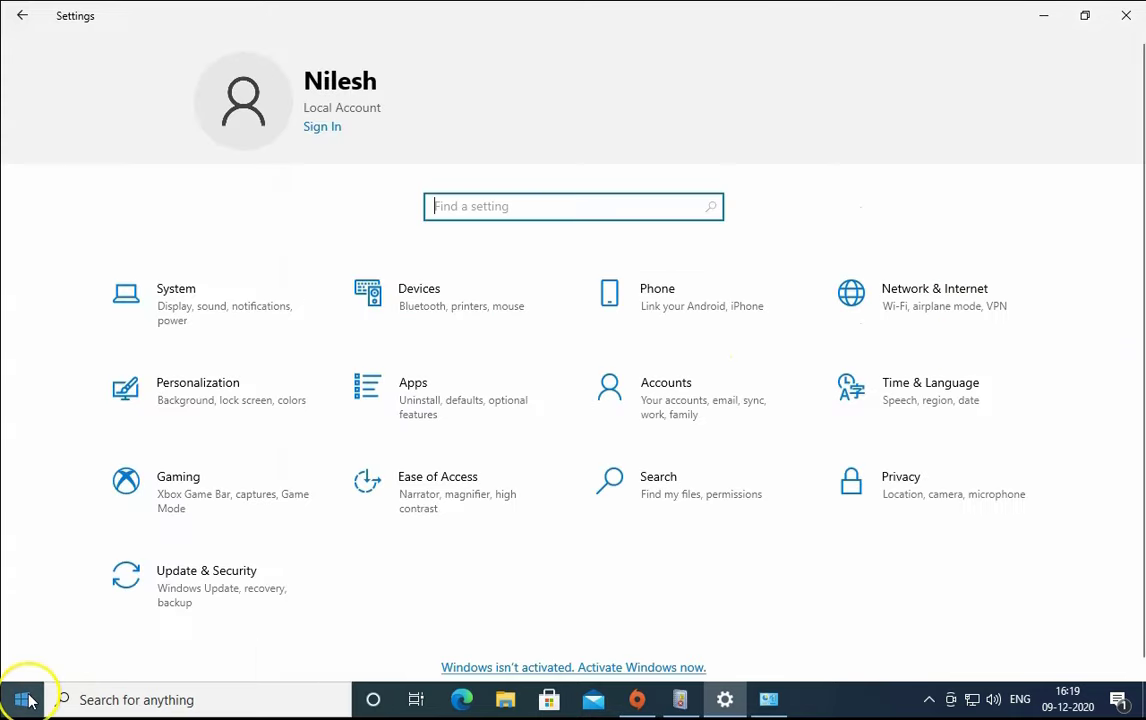
# Go to the Recovery page under Update & Security in Settings
pyautogui.rightClick(24, 698)
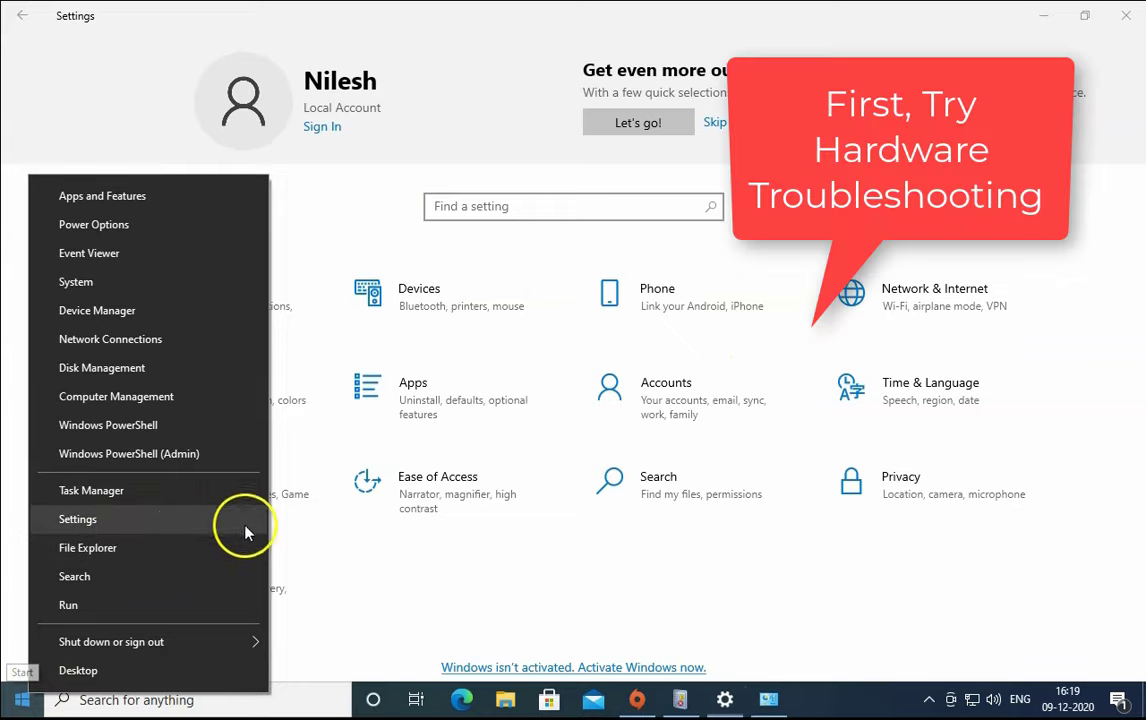
pyautogui.click(833, 612)
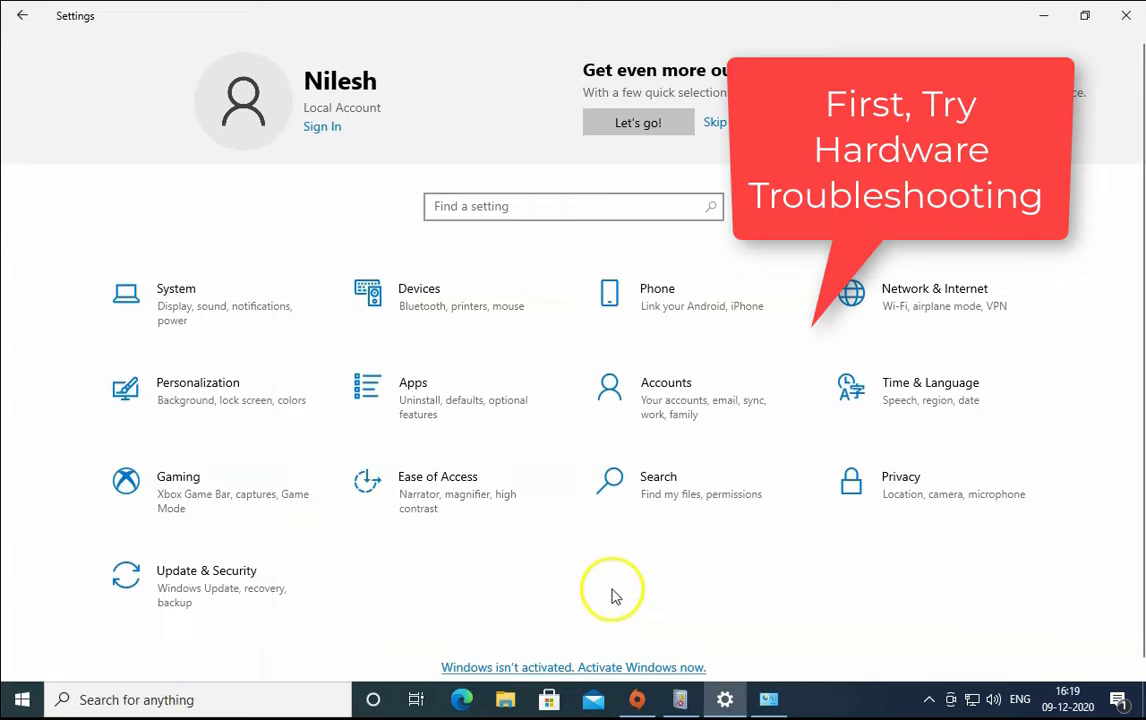
pyautogui.click(228, 600)
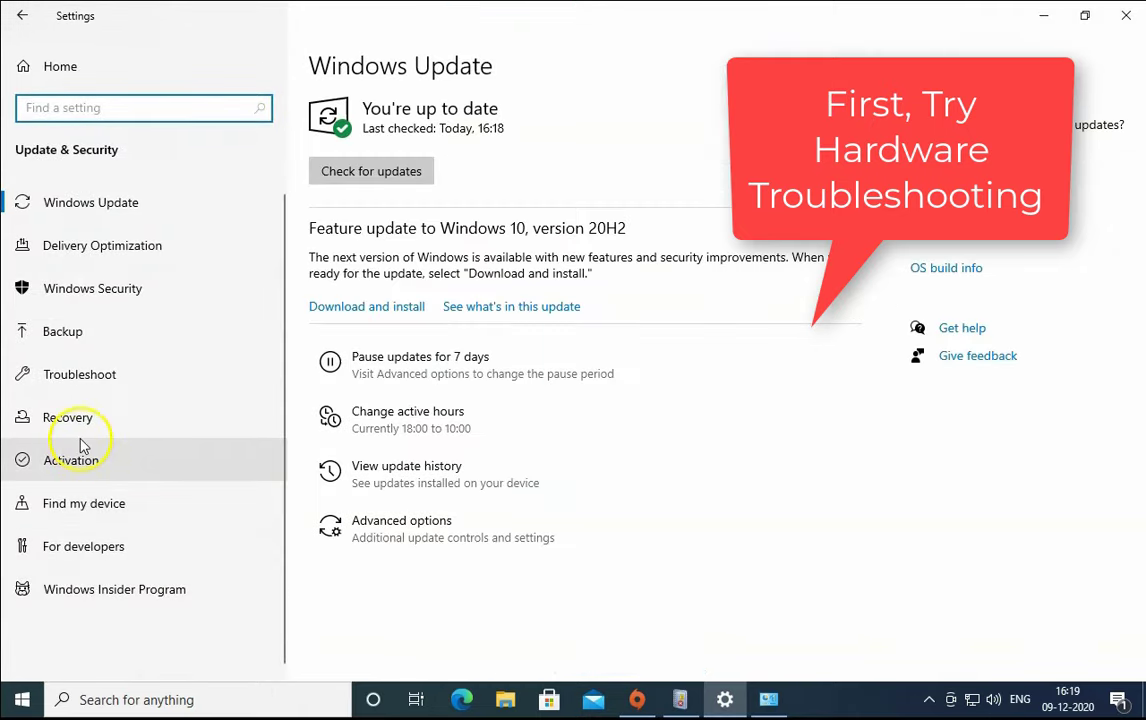
pyautogui.click(147, 430)
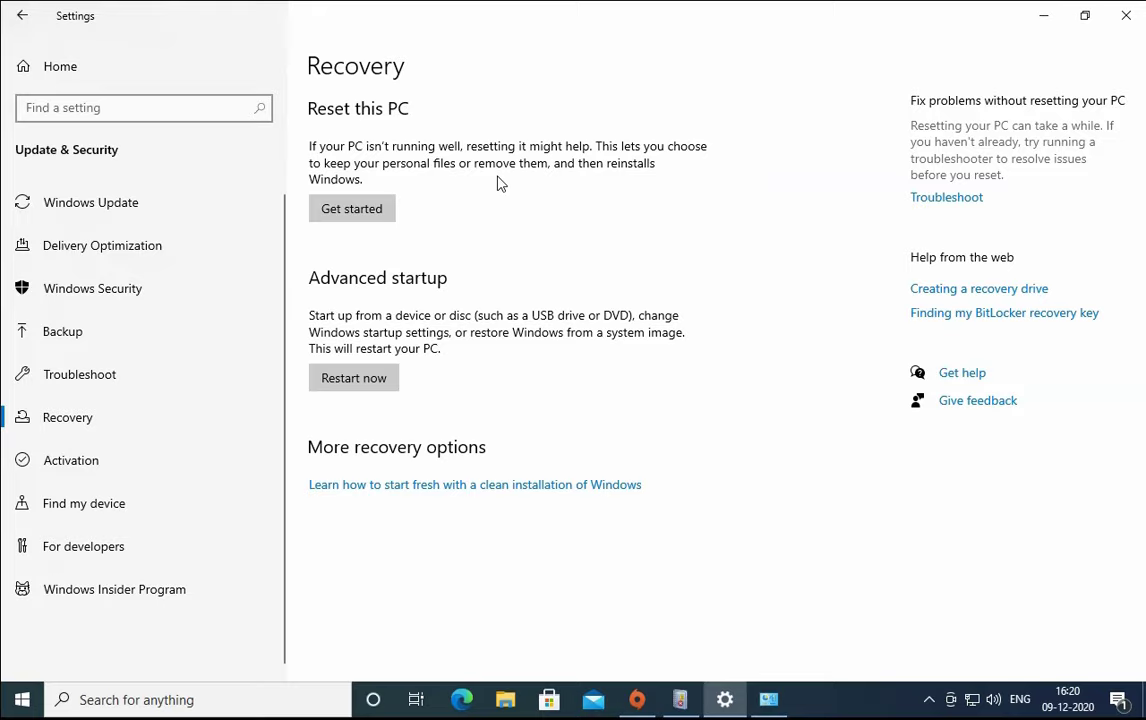
# Start Reset this PC to reach the Keep my files or Remove everything choice
pyautogui.click(358, 213)
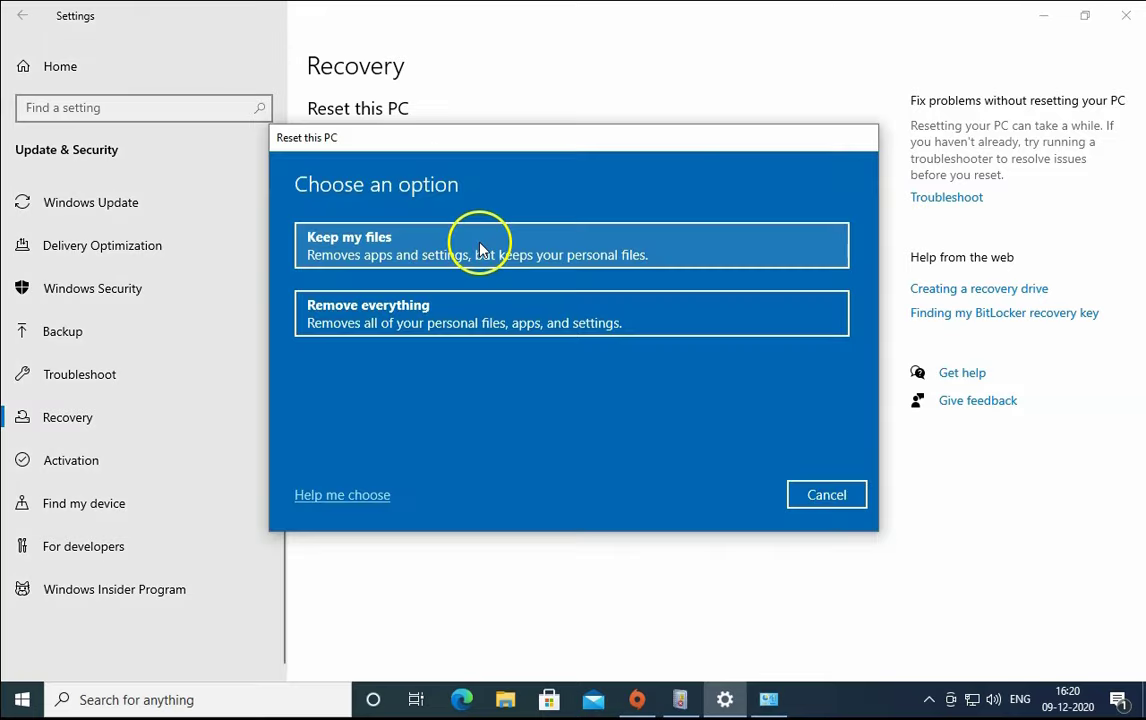